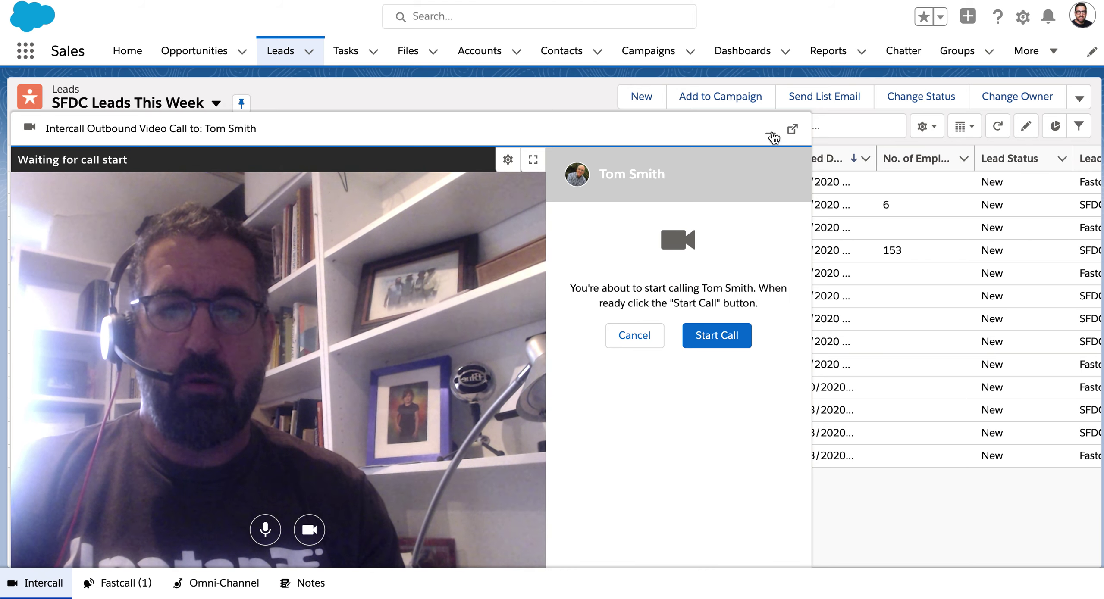
{"action": "left_click", "coordinate": [634, 335]}
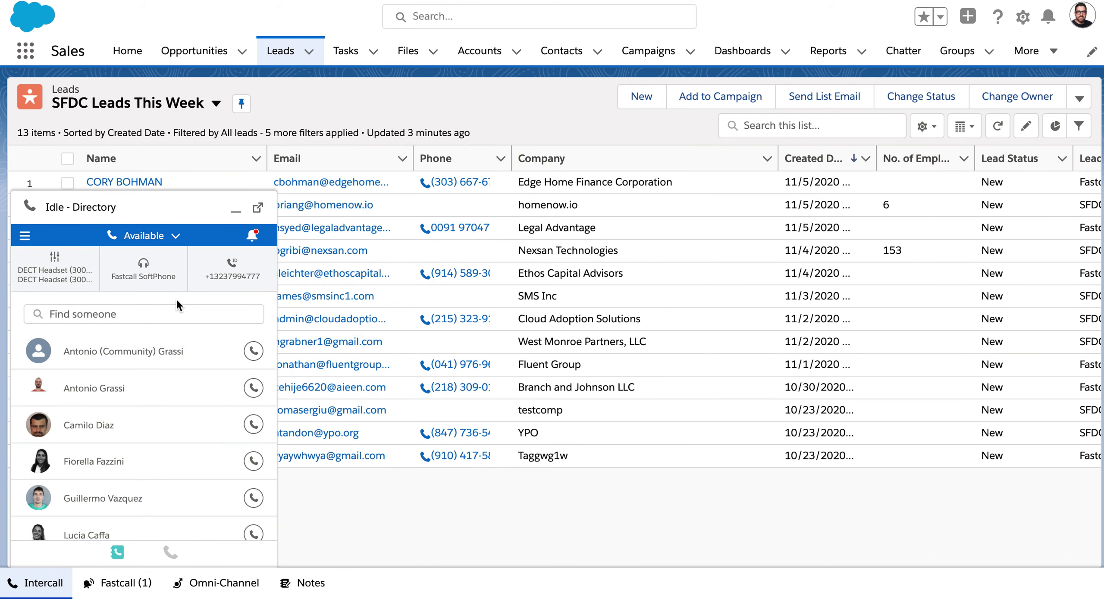
{"action": "scroll", "coordinate": [139, 409], "scroll_direction": "down", "scroll_amount": 2}
{"action": "scroll", "coordinate": [139, 409], "scroll_direction": "up", "scroll_amount": 2}
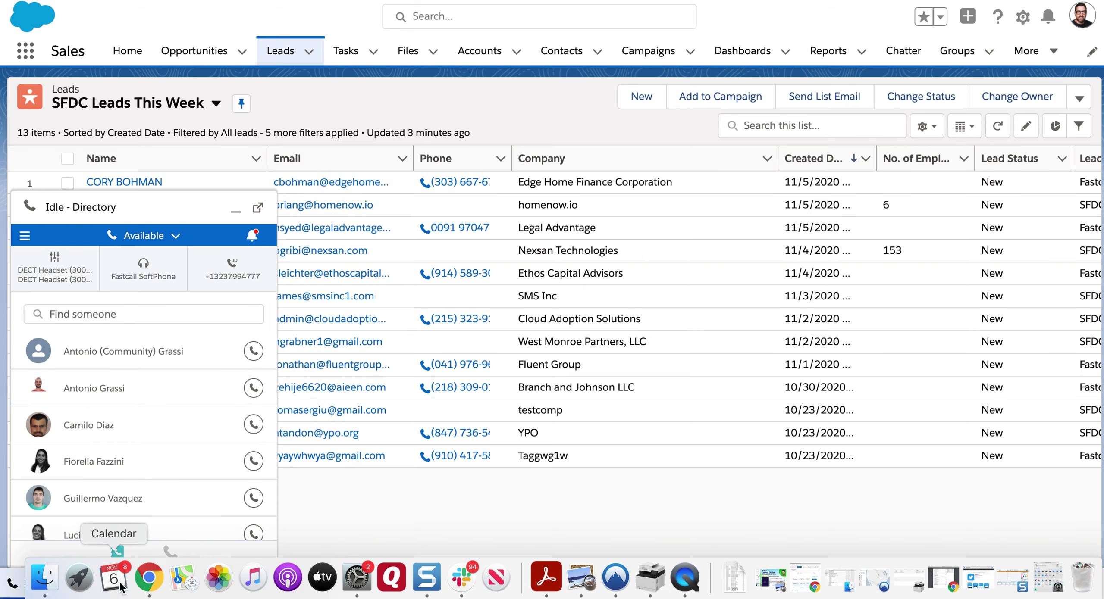
{"action": "left_click", "coordinate": [123, 583]}
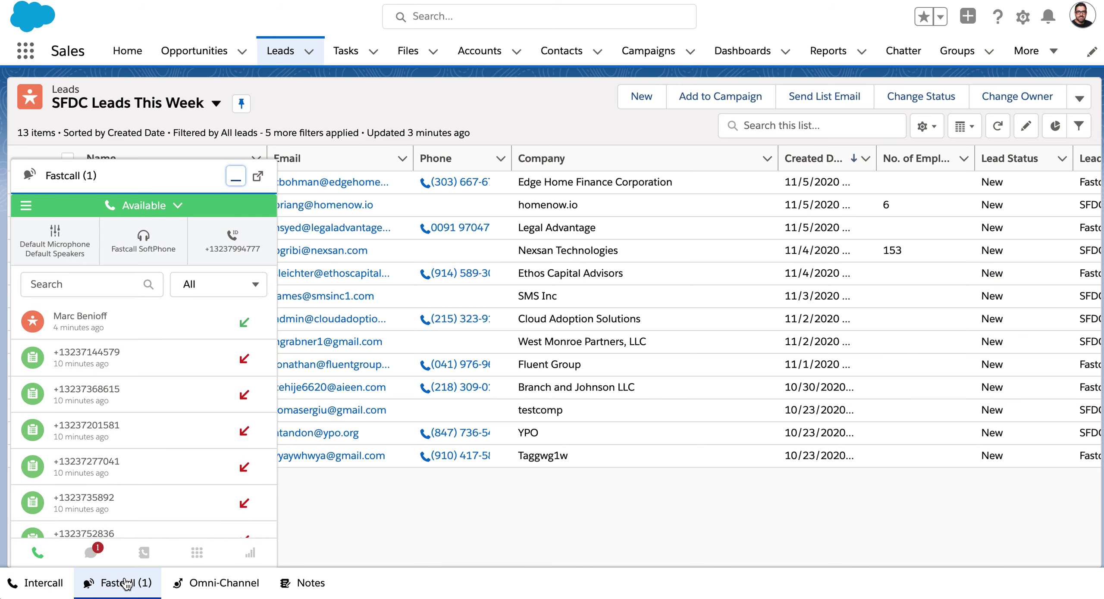
- Show the Fastcall internal directory with the Fastcall Users category
{"action": "left_click", "coordinate": [145, 553]}
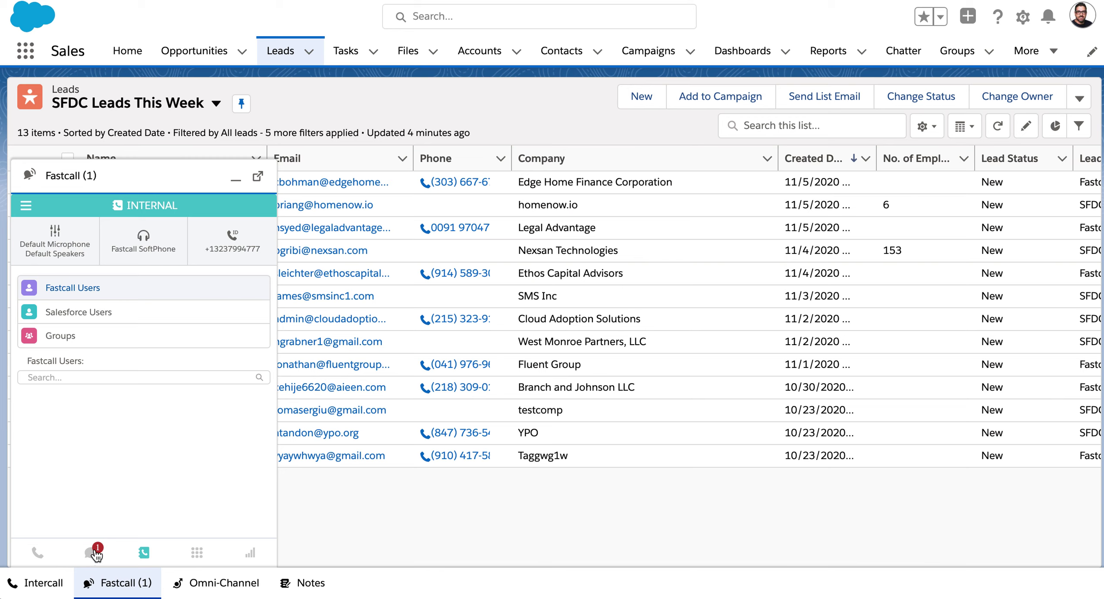
{"action": "left_click", "coordinate": [95, 556]}
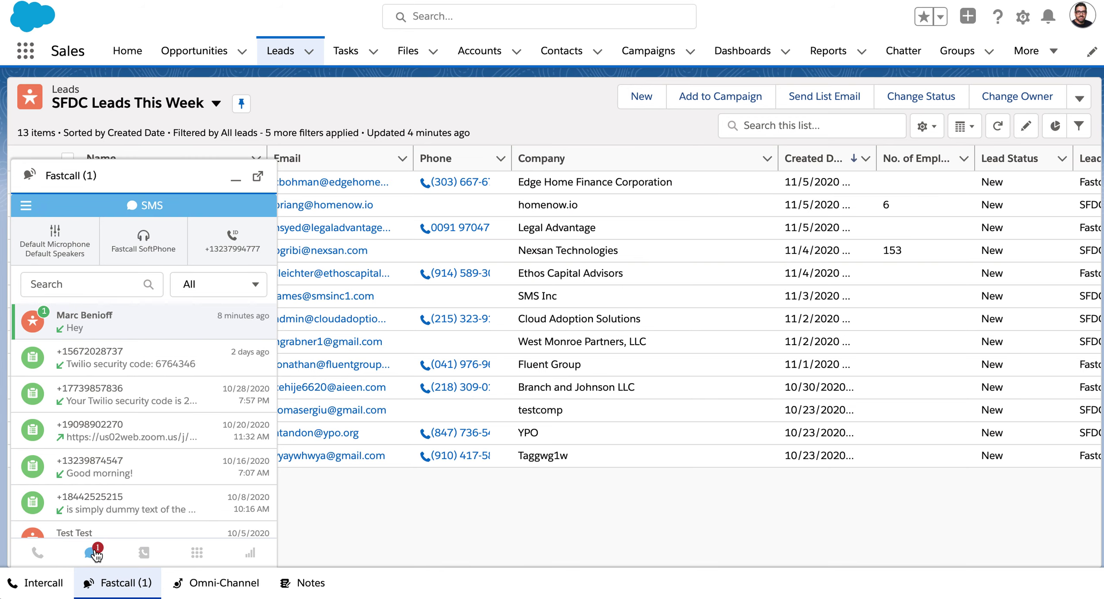
- Reply 'hiMaecrc' in the top SMS thread, then go back to the conversation list
{"action": "left_click", "coordinate": [148, 326]}
{"action": "left_click", "coordinate": [63, 527]}
{"action": "type", "text": "hiMae"}
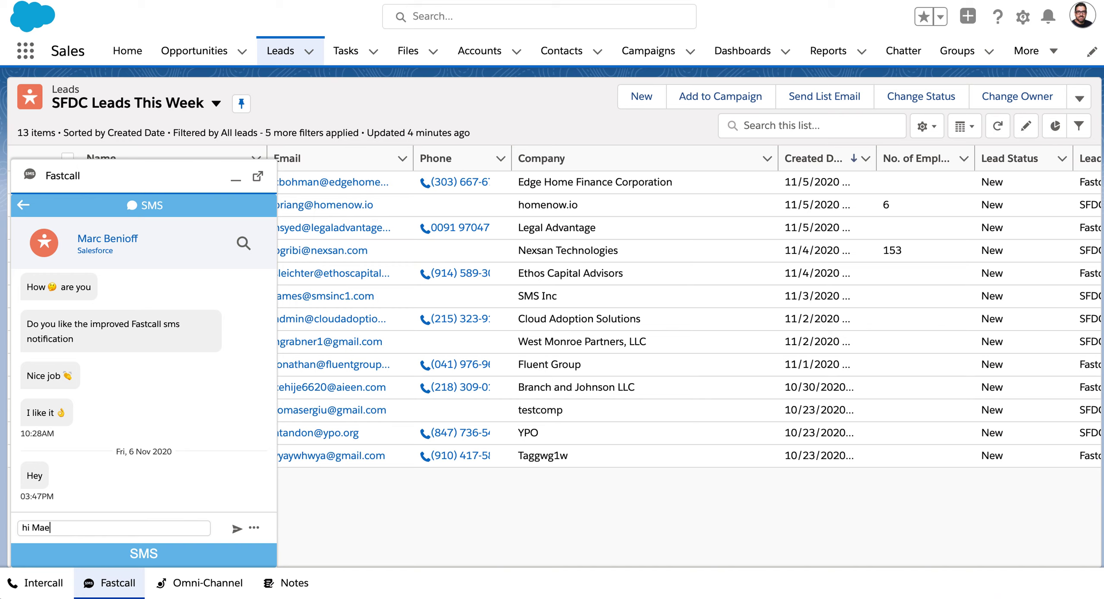
{"action": "type", "text": "crc"}
{"action": "key", "text": "Return"}
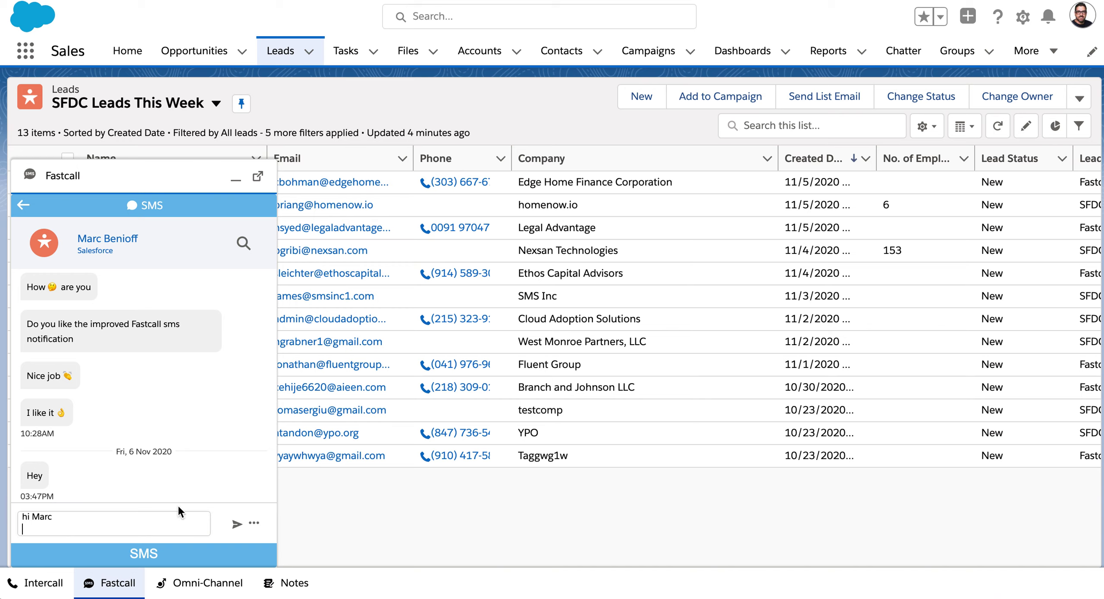
{"action": "left_click", "coordinate": [237, 524]}
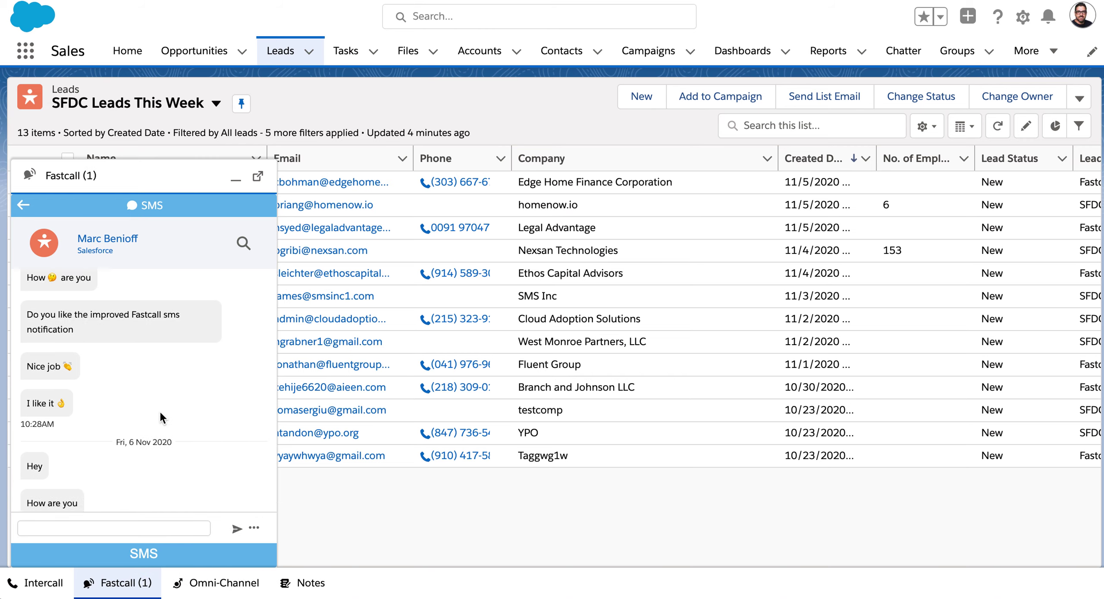
{"action": "left_click", "coordinate": [22, 206]}
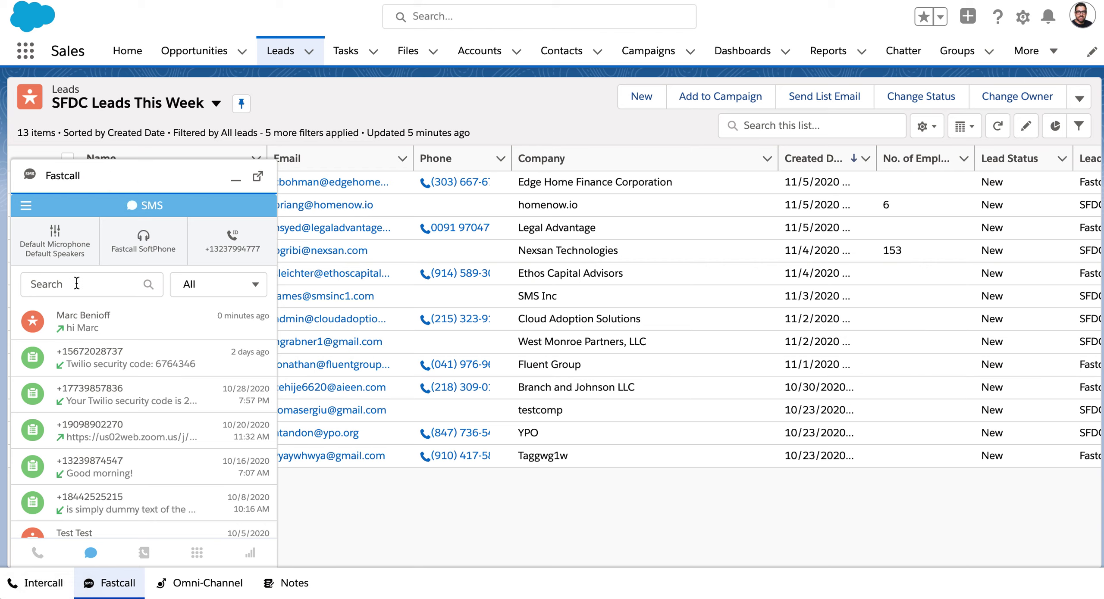
{"action": "left_click", "coordinate": [210, 291]}
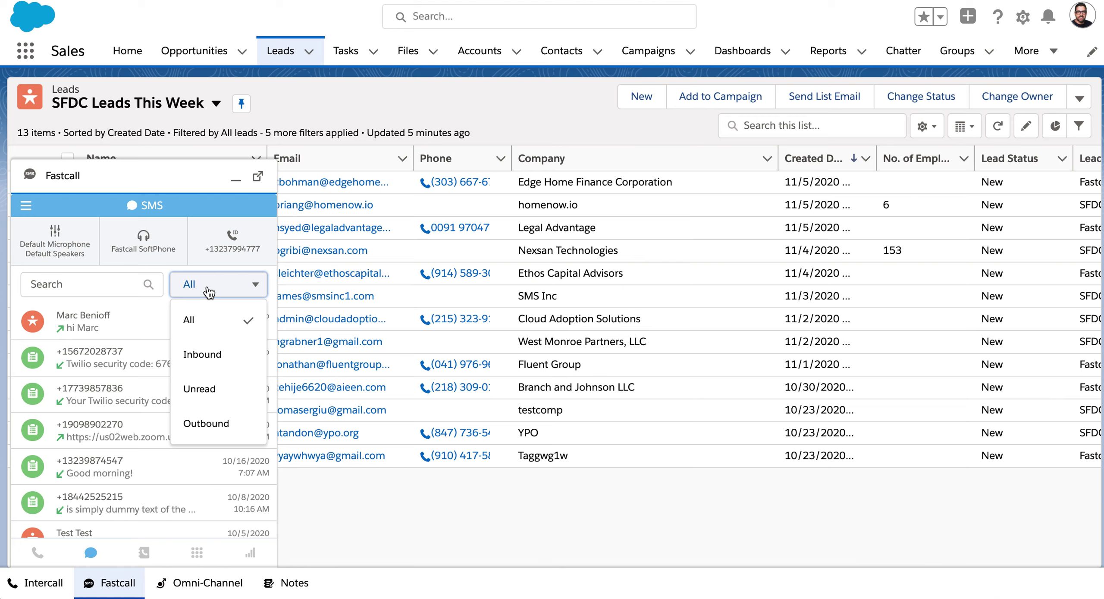
{"action": "left_click", "coordinate": [37, 556]}
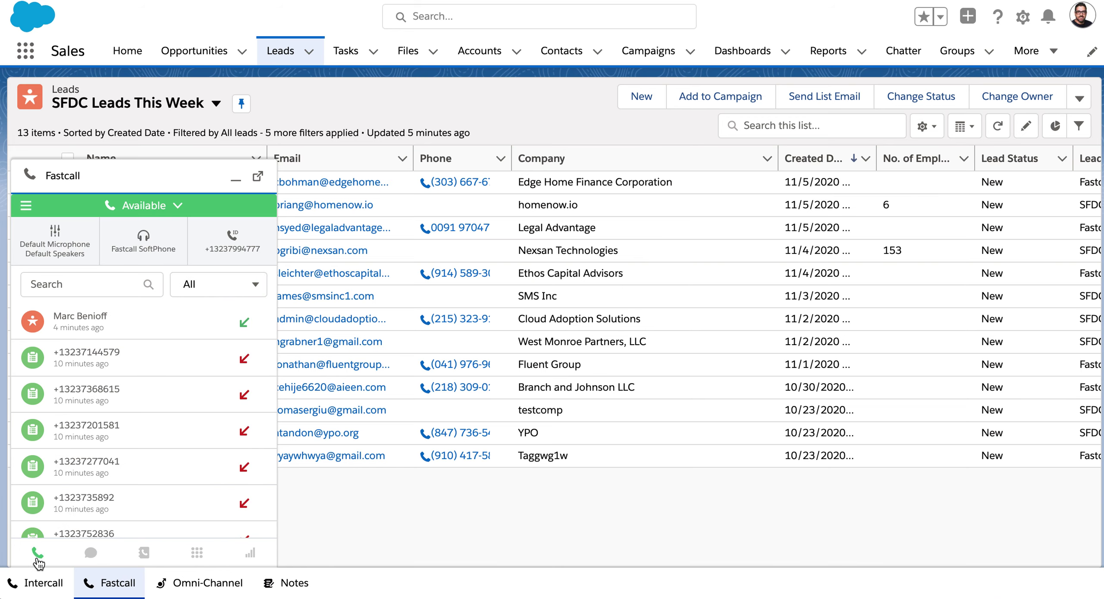
- Show the call history with its call-type filter options such as Missed and Voicemail
{"action": "left_click", "coordinate": [237, 289]}
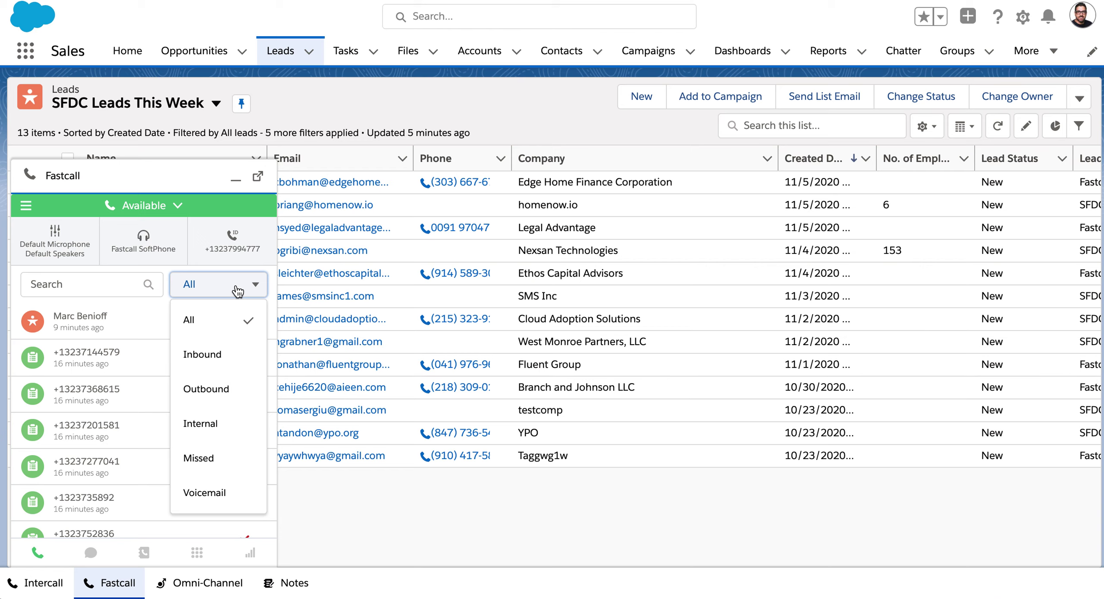
- Filter calls to Voicemail, scroll the first voicemail's details, and go back to the call list
{"action": "left_click", "coordinate": [114, 283]}
{"action": "left_click", "coordinate": [233, 294]}
{"action": "left_click", "coordinate": [210, 494]}
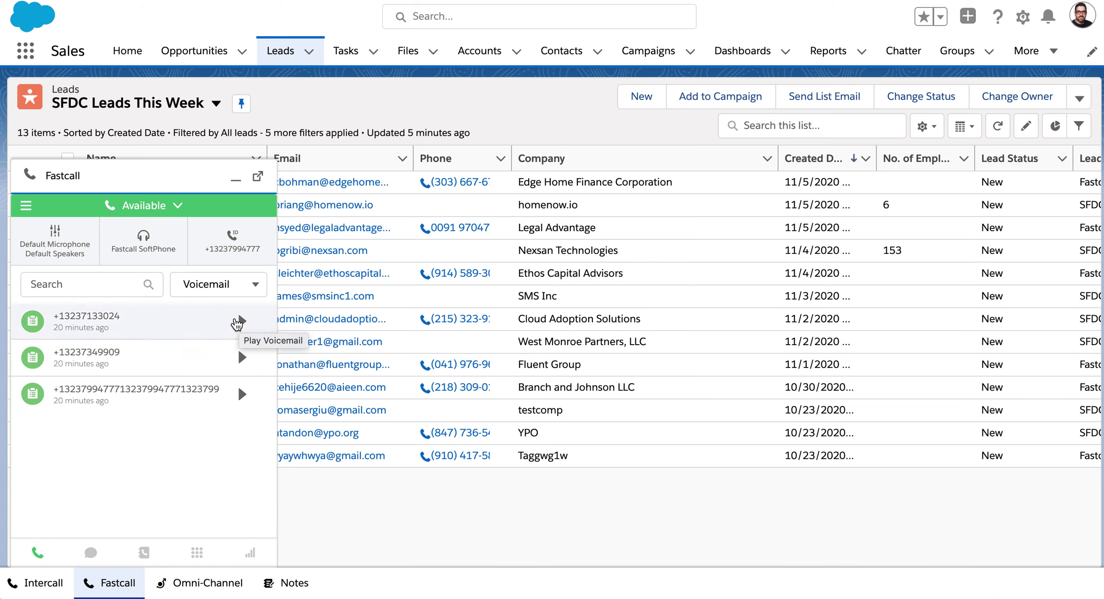
{"action": "left_click", "coordinate": [193, 324]}
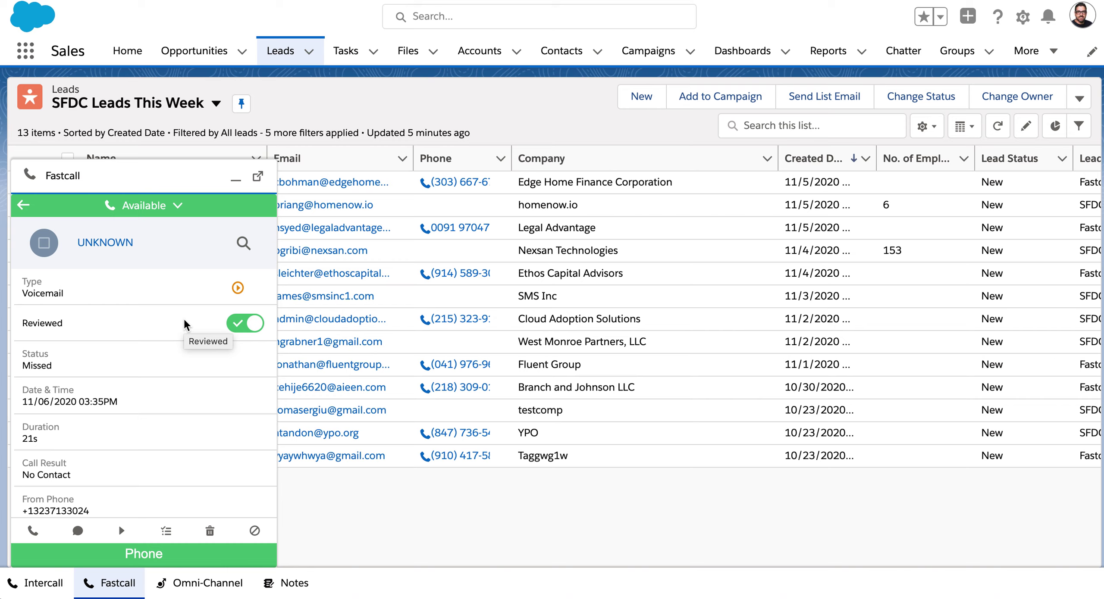
{"action": "scroll", "coordinate": [168, 332], "scroll_direction": "down", "scroll_amount": 2}
{"action": "scroll", "coordinate": [165, 340], "scroll_direction": "down", "scroll_amount": 1}
{"action": "scroll", "coordinate": [165, 340], "scroll_direction": "up", "scroll_amount": 3}
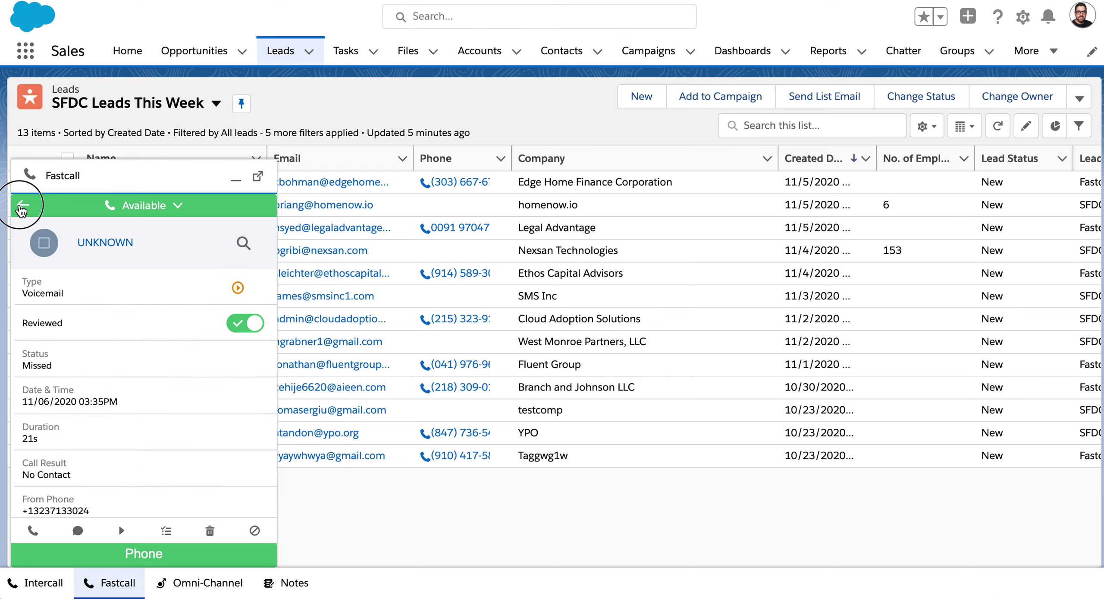
{"action": "left_click", "coordinate": [23, 207]}
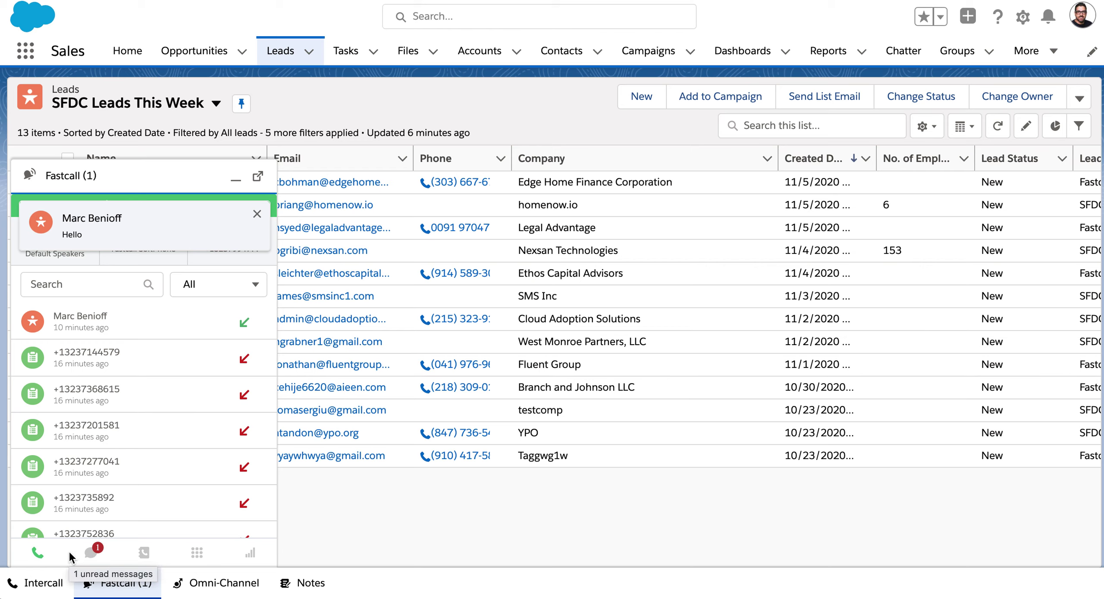
- Turn up the computer's sound volume
{"action": "key", "text": "XF86AudioRaiseVolume"}
{"action": "key", "text": "XF86AudioRaiseVolume"}
{"action": "key", "text": "XF86AudioRaiseVolume"}
{"action": "key", "text": "XF86AudioRaiseVolume"}
{"action": "key", "text": "XF86AudioRaiseVolume"}
{"action": "key", "text": "XF86AudioRaiseVolume"}
{"action": "key", "text": "XF86AudioRaiseVolume"}
{"action": "key", "text": "XF86AudioRaiseVolume"}
{"action": "key", "text": "XF86AudioRaiseVolume"}
{"action": "key", "text": "XF86AudioRaiseVolume"}
{"action": "key", "text": "XF86AudioRaiseVolume"}
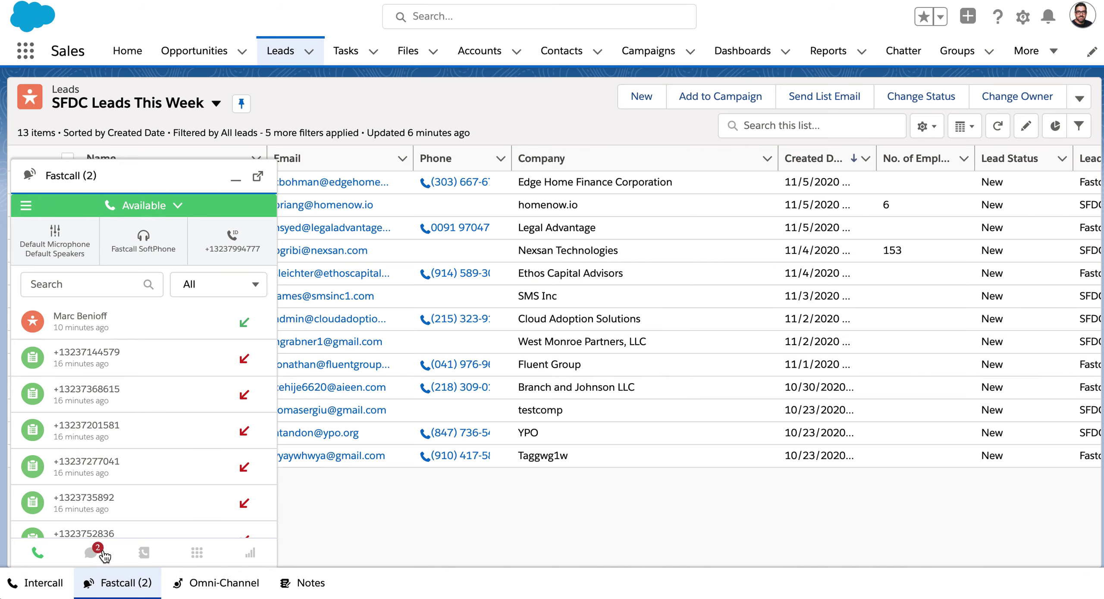
{"action": "left_click", "coordinate": [25, 51]}
{"action": "left_click", "coordinate": [73, 151]}
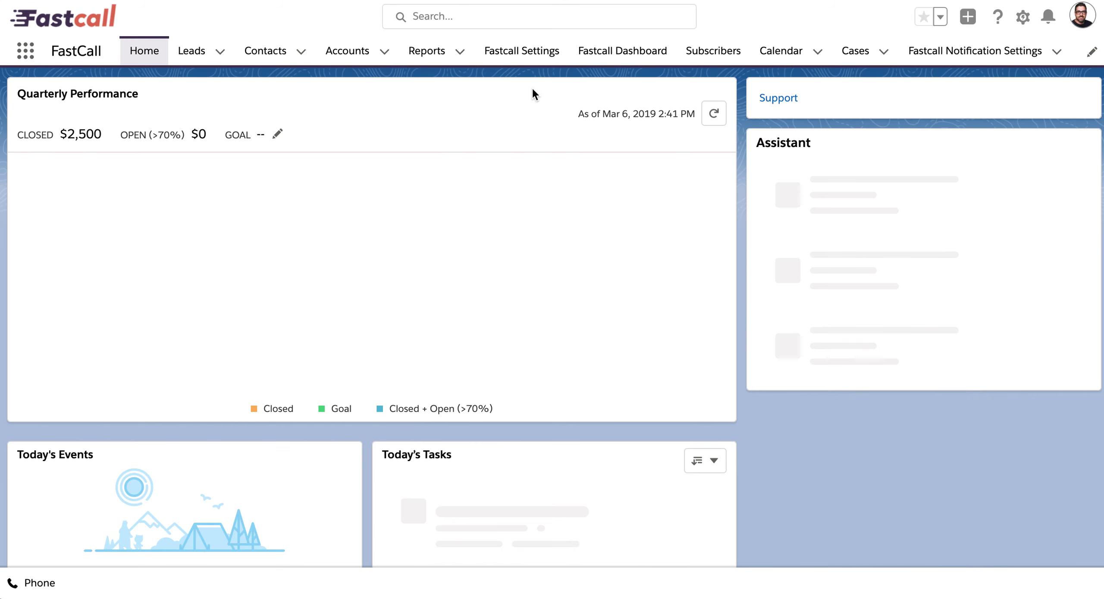
{"action": "left_click", "coordinate": [522, 50]}
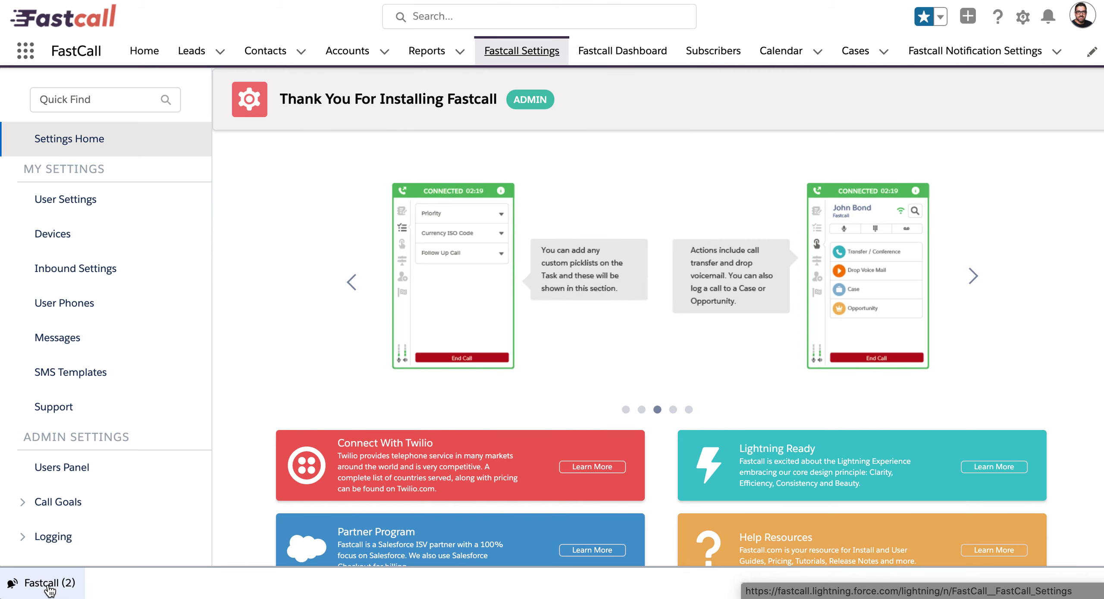
- Open the Fastcall softphone's recent calls list showing two unread texts
{"action": "left_click", "coordinate": [50, 584]}
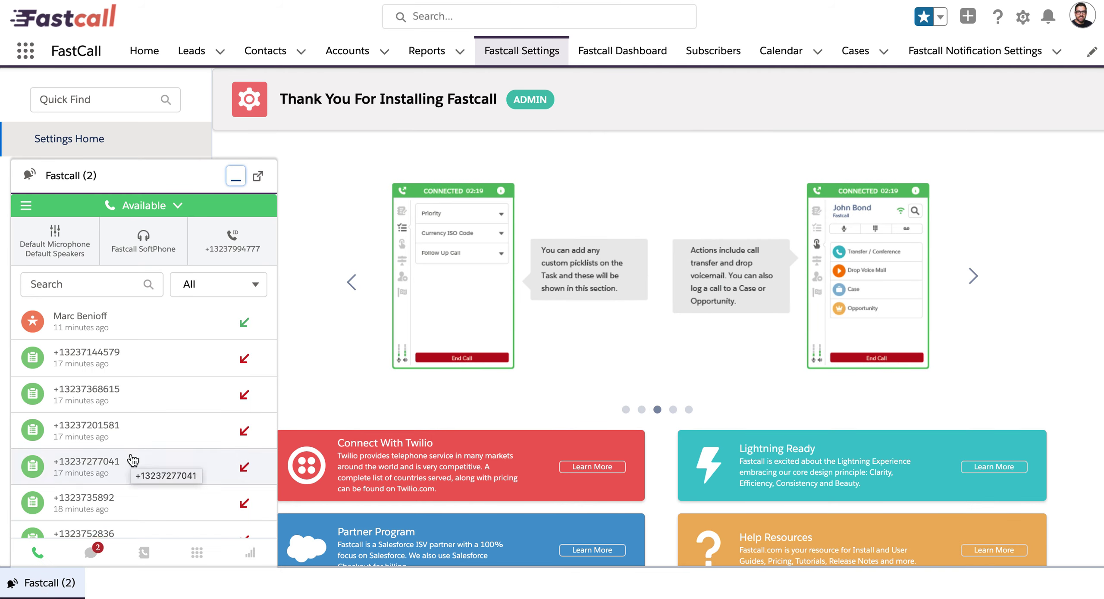
{"action": "left_click", "coordinate": [235, 176]}
{"action": "left_click", "coordinate": [128, 270]}
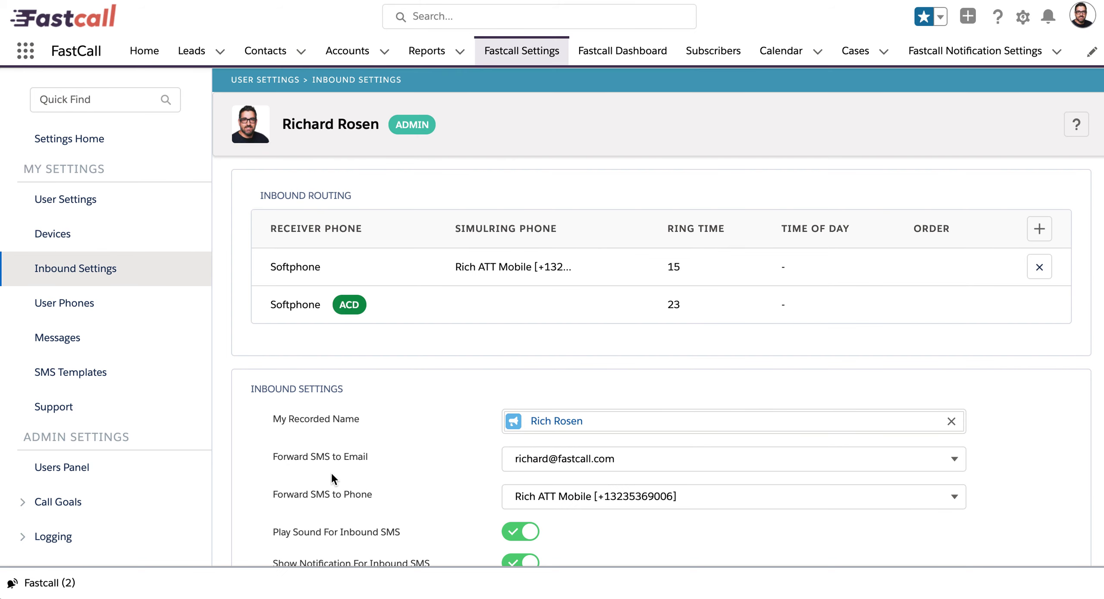
{"action": "scroll", "coordinate": [362, 485], "scroll_direction": "down", "scroll_amount": 2}
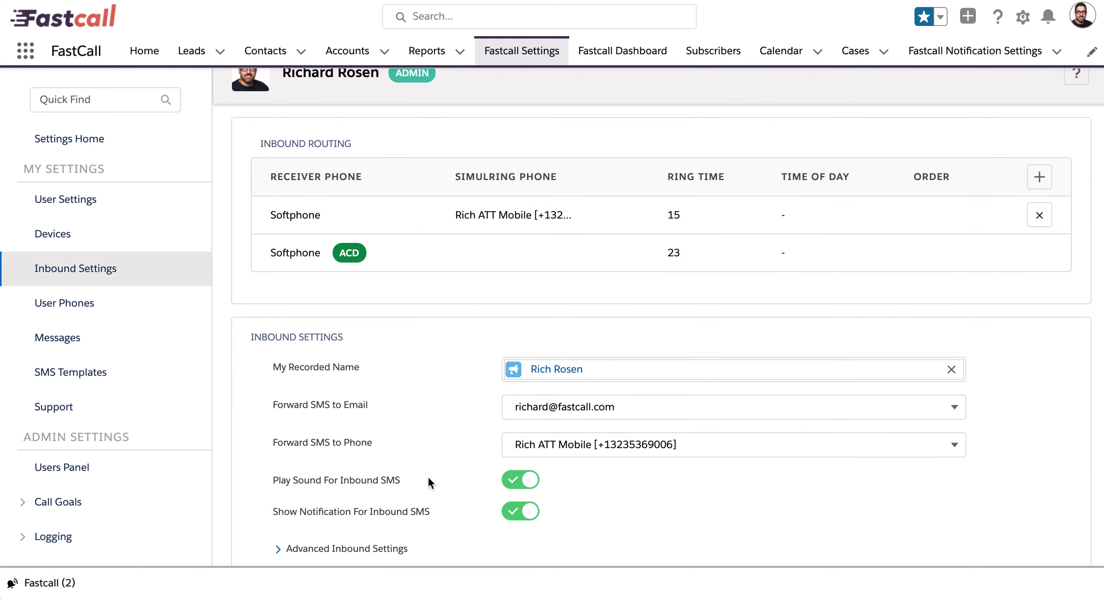
{"action": "scroll", "coordinate": [428, 476], "scroll_direction": "down", "scroll_amount": 1}
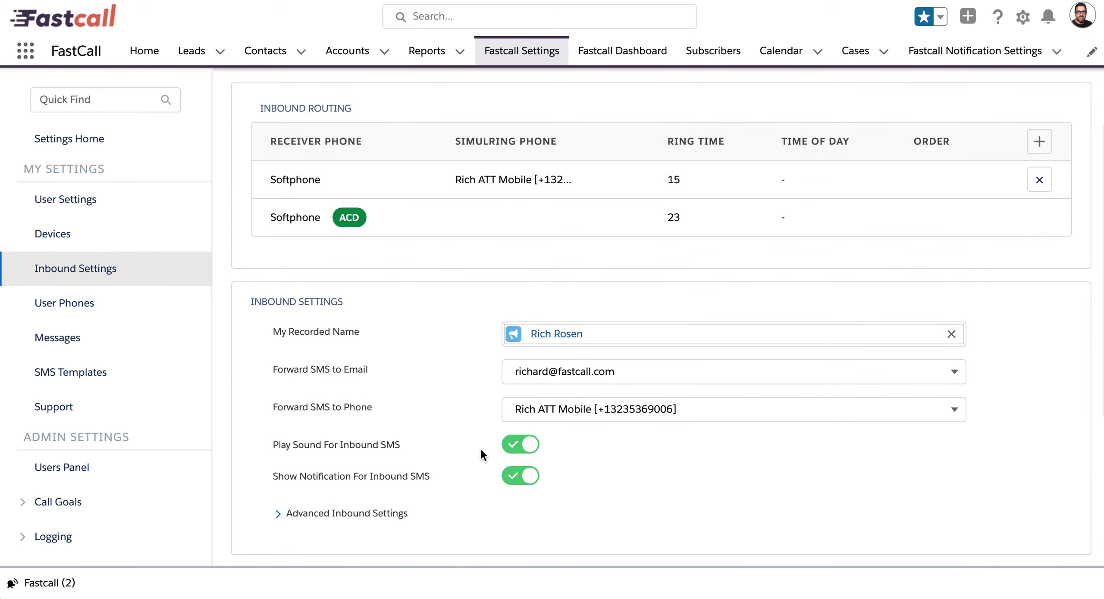
{"action": "scroll", "coordinate": [481, 451], "scroll_direction": "down", "scroll_amount": 1}
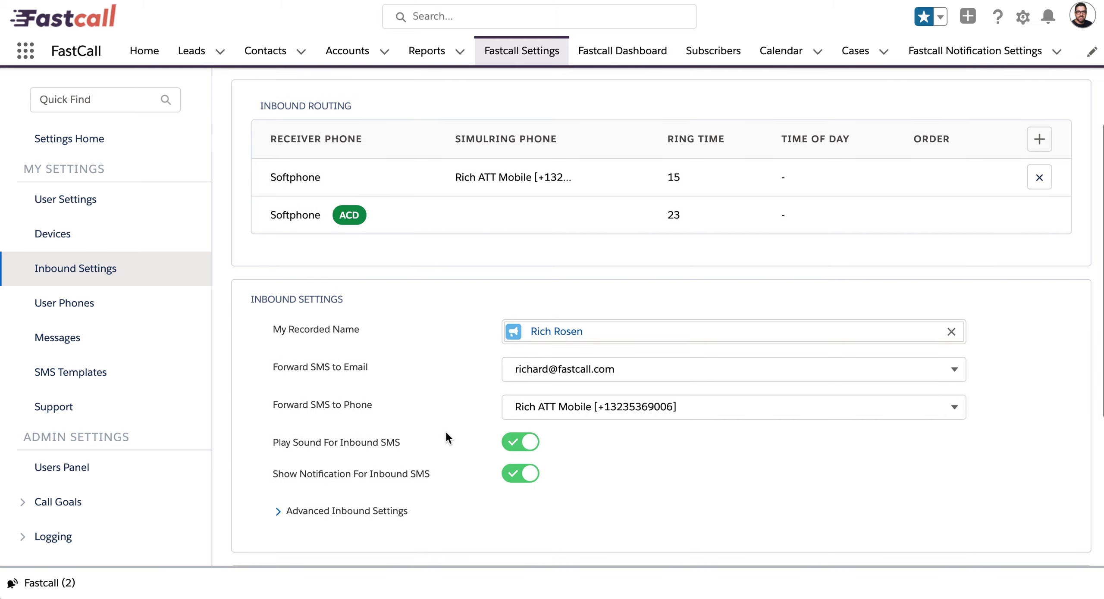
{"action": "scroll", "coordinate": [445, 431], "scroll_direction": "up", "scroll_amount": 4}
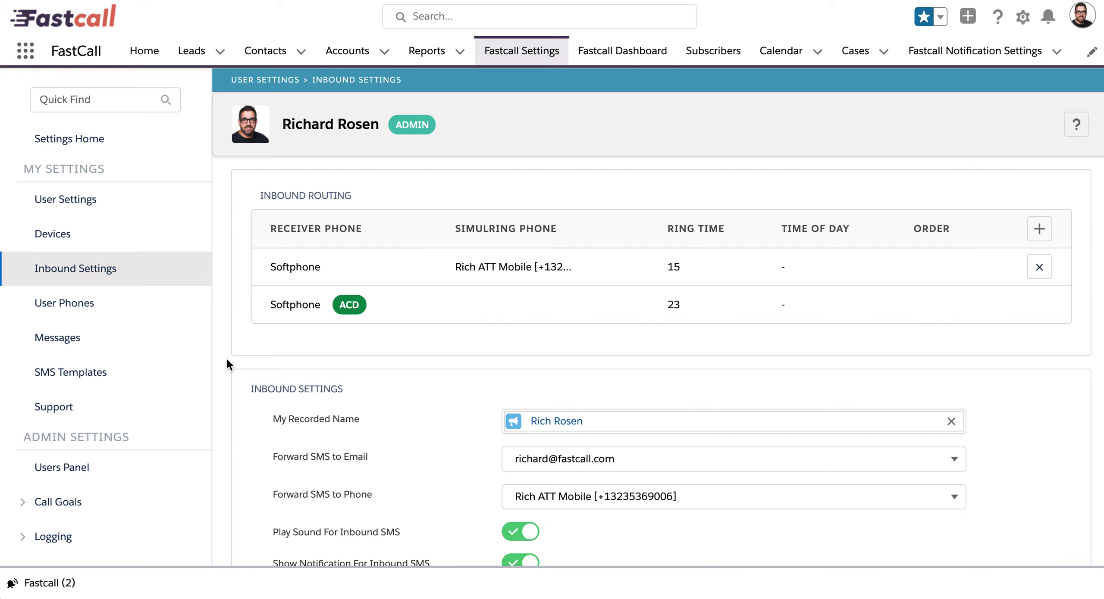
- Select all 13 leads in the SFDC Leads This Week list view
{"action": "left_click", "coordinate": [195, 54]}
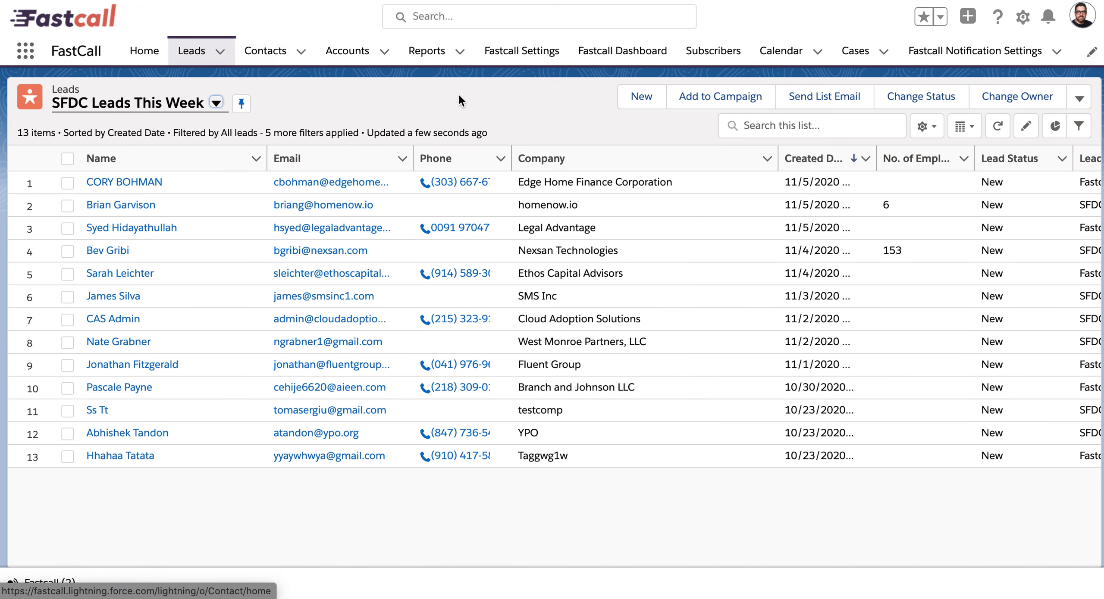
{"action": "left_click", "coordinate": [67, 158]}
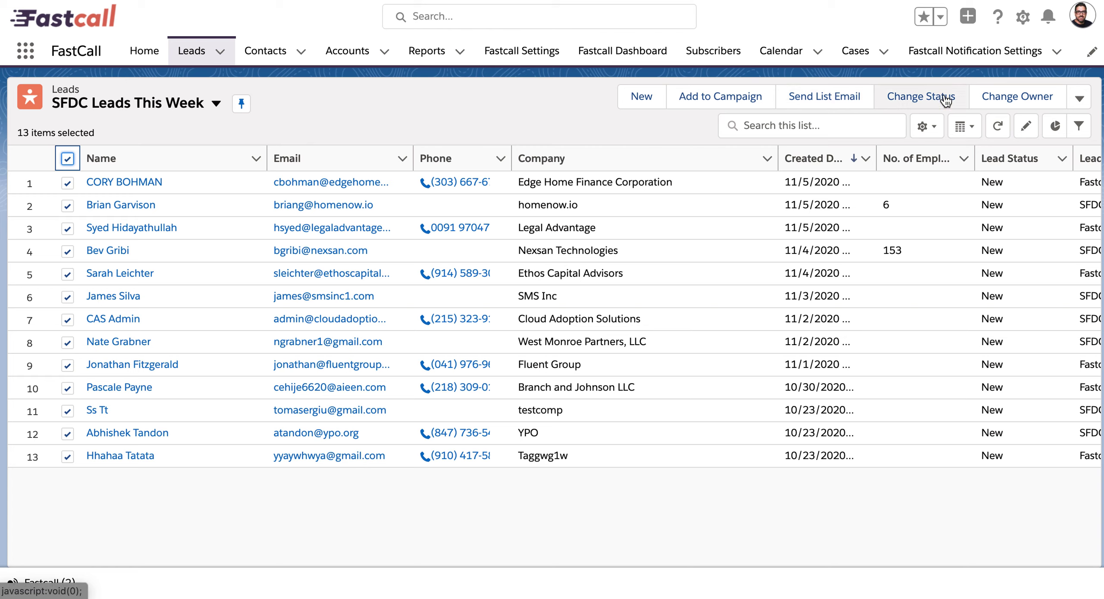
{"action": "left_click", "coordinate": [1080, 99]}
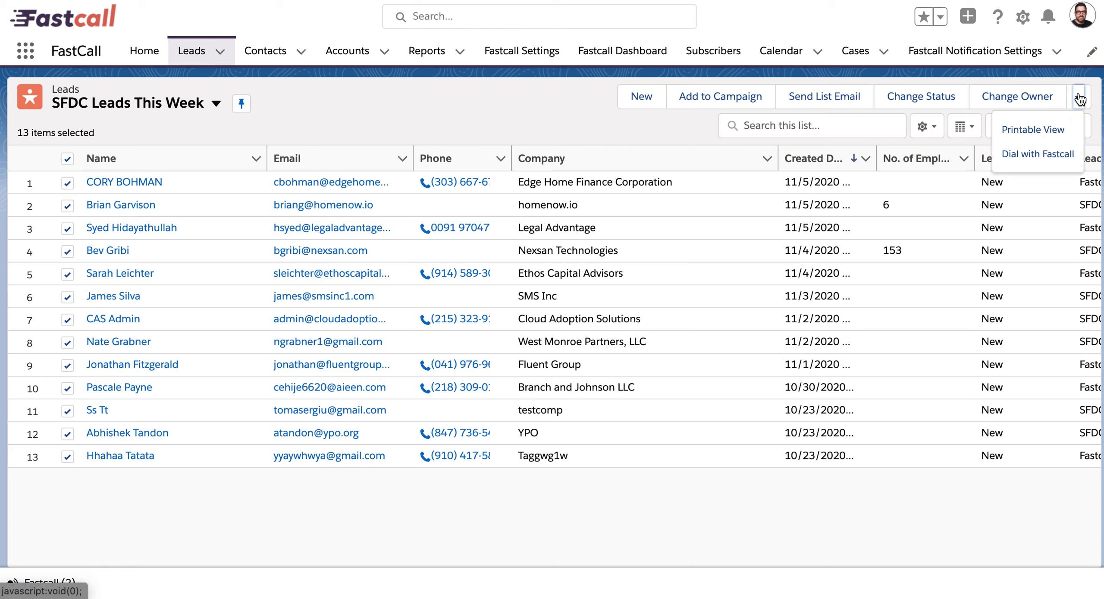
- Send the selected leads to the Mass Dialer and sort them by name
{"action": "left_click", "coordinate": [1031, 155]}
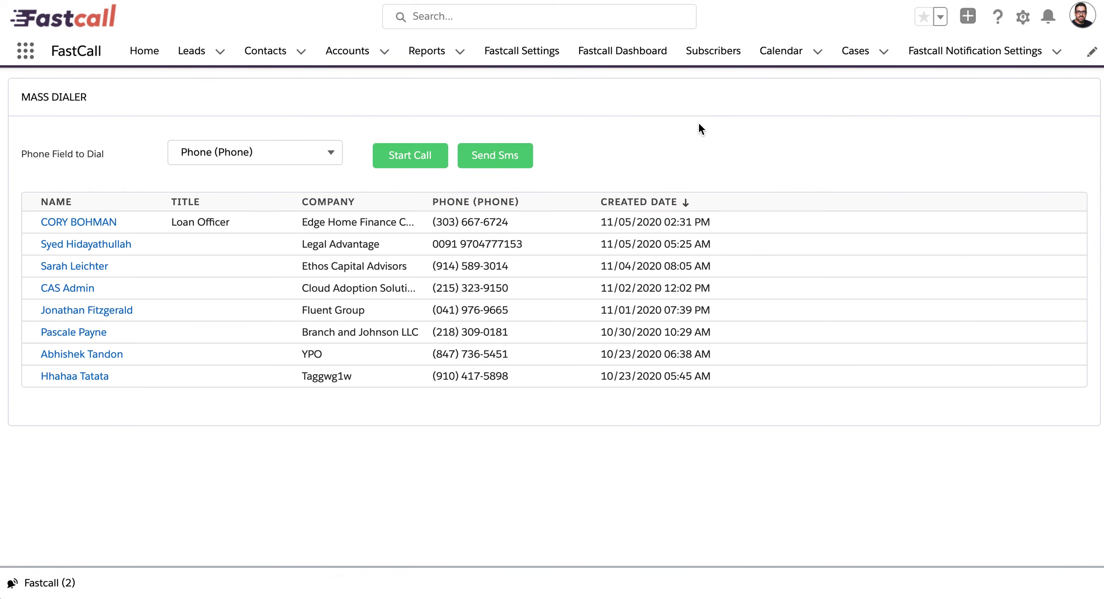
{"action": "left_click", "coordinate": [451, 202]}
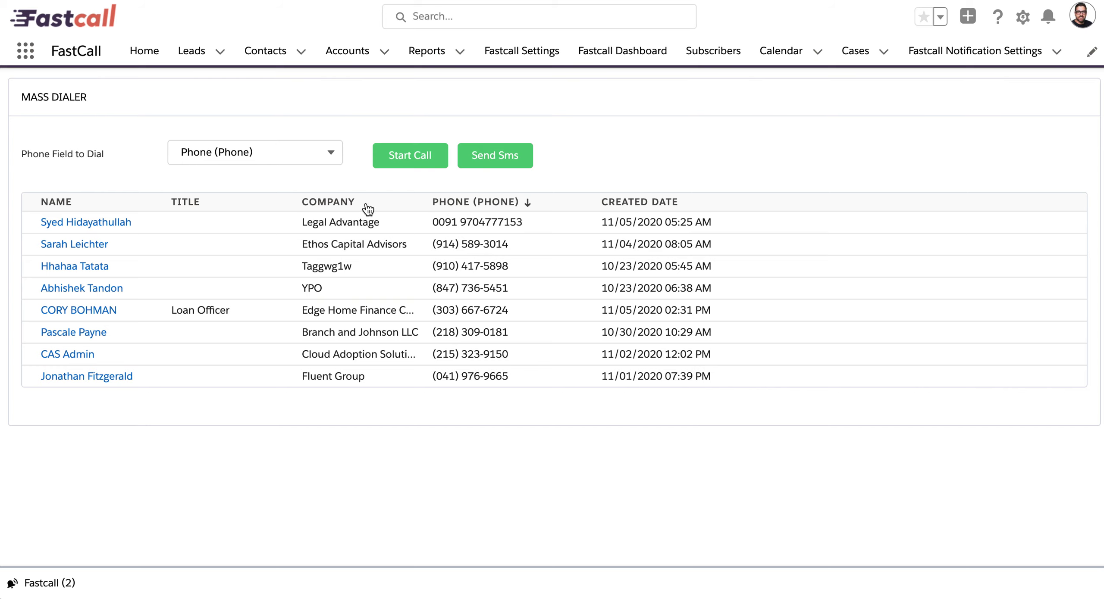
{"action": "left_click", "coordinate": [61, 203]}
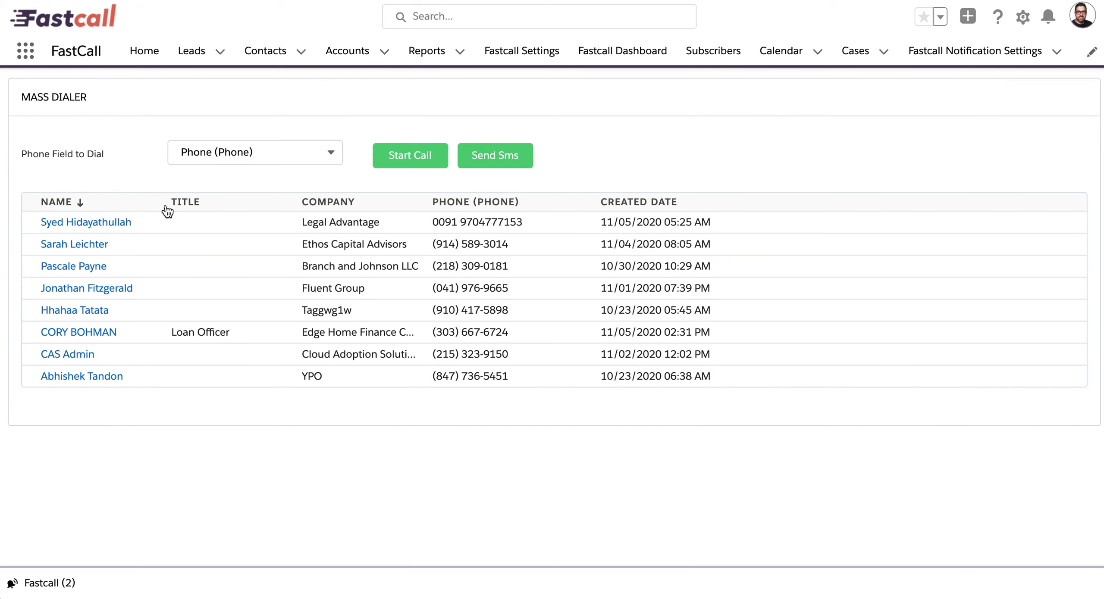
{"action": "left_click", "coordinate": [184, 206]}
{"action": "left_click", "coordinate": [184, 206]}
{"action": "left_click", "coordinate": [622, 203]}
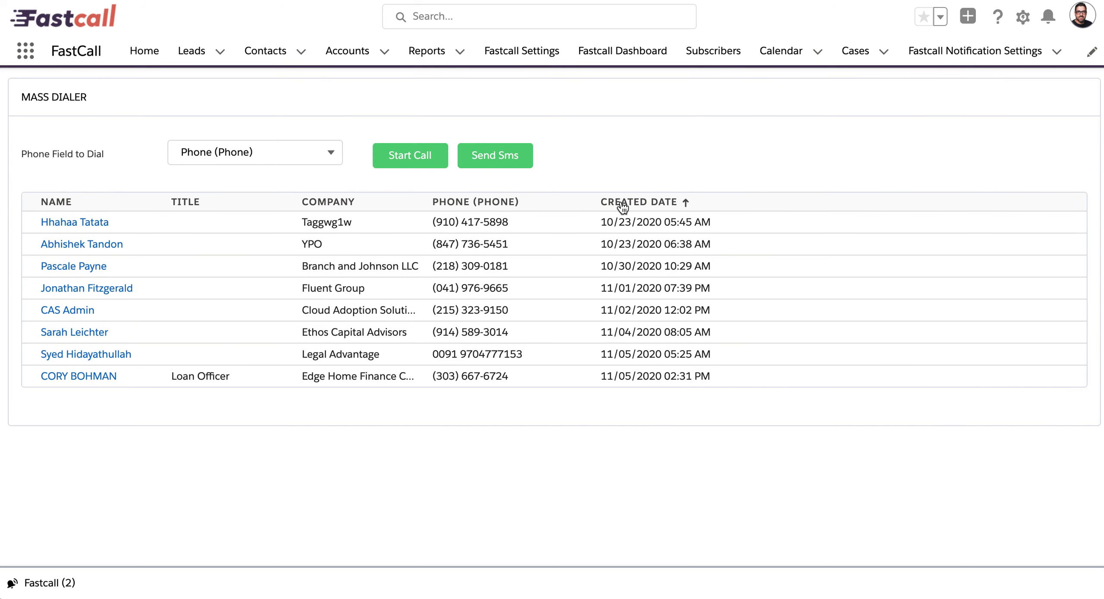